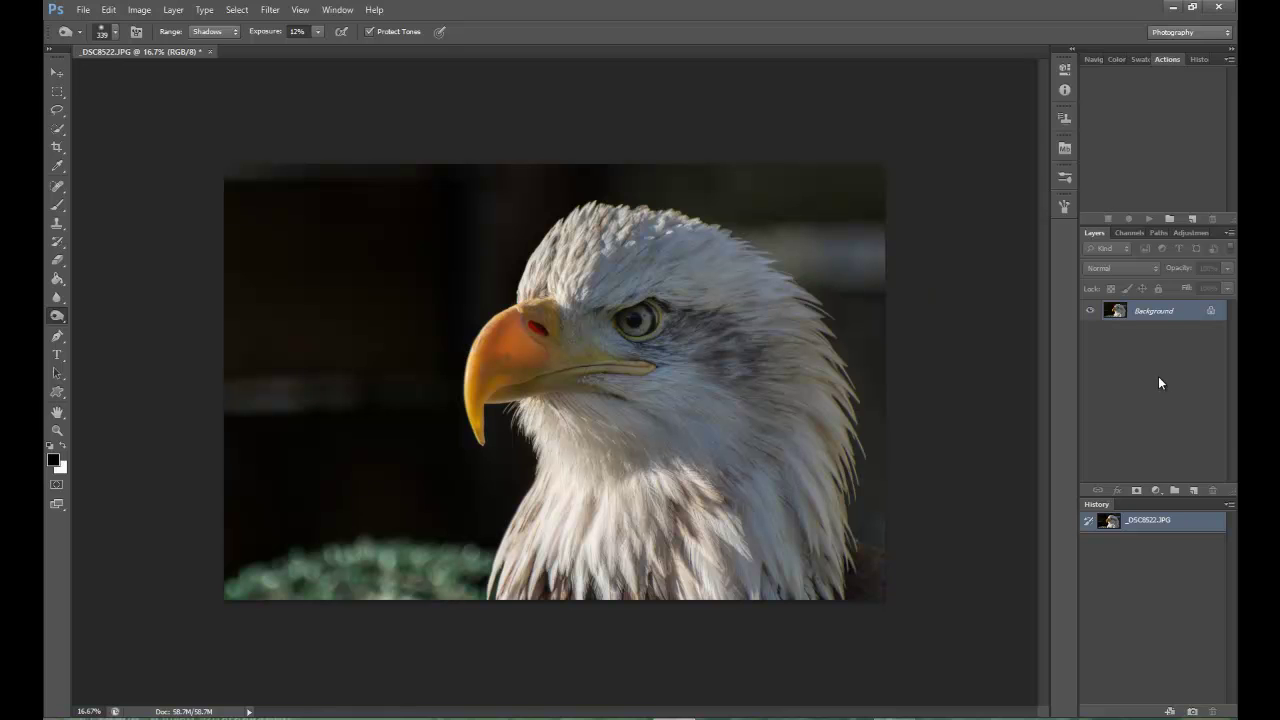
Duplicate the Background layer and select the whole eagle on the copy with the Quick Selection tool
{"action": "key", "text": "ctrl+j"}
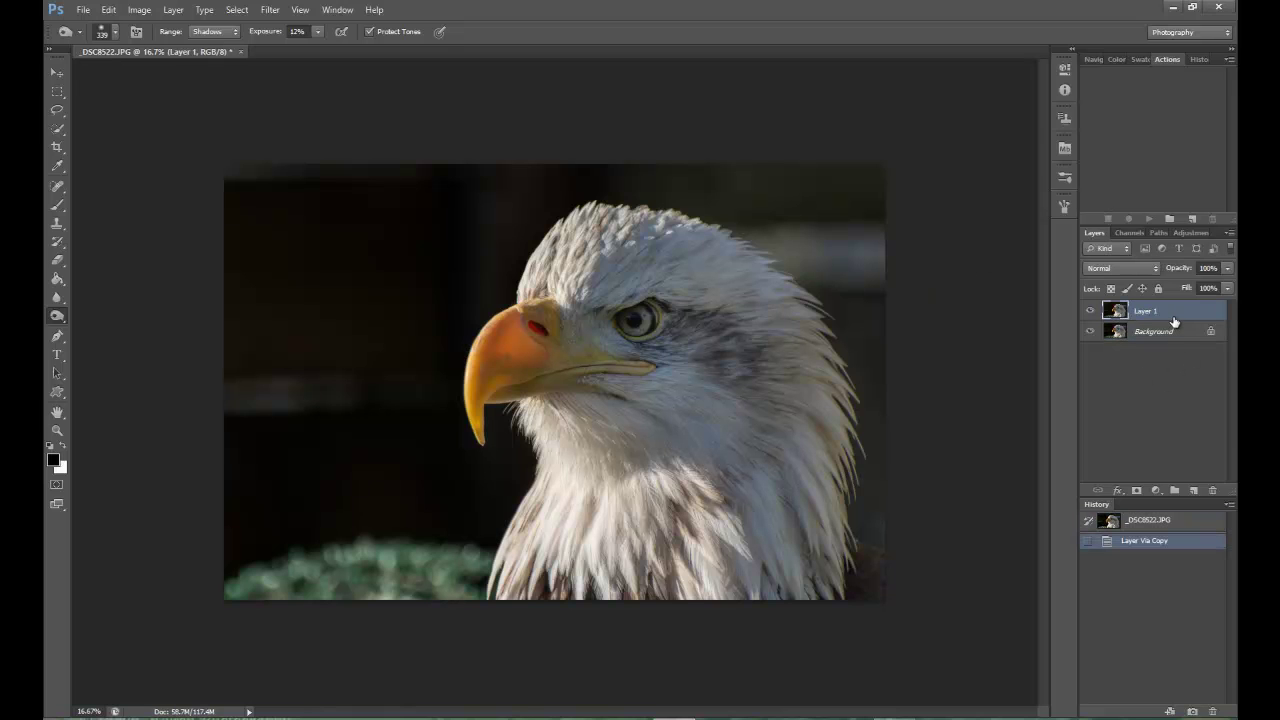
{"action": "left_click", "coordinate": [58, 133]}
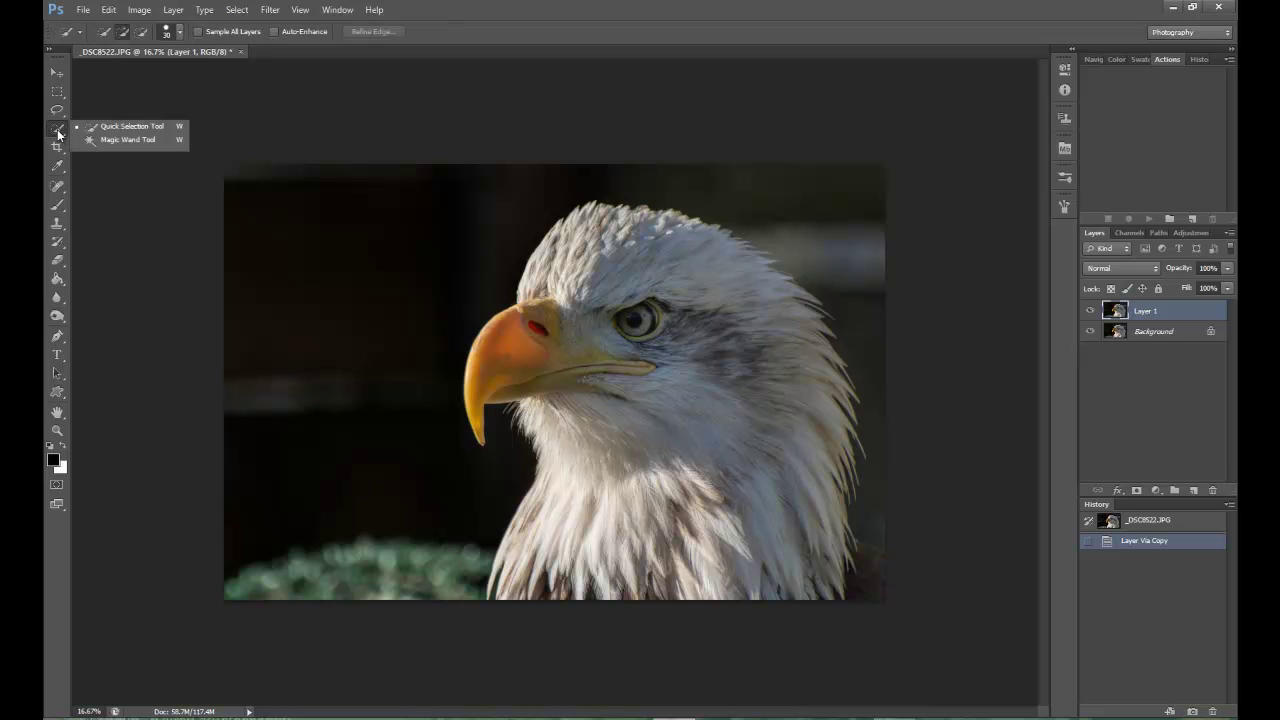
{"action": "left_click", "coordinate": [95, 130]}
{"action": "left_click", "coordinate": [103, 32]}
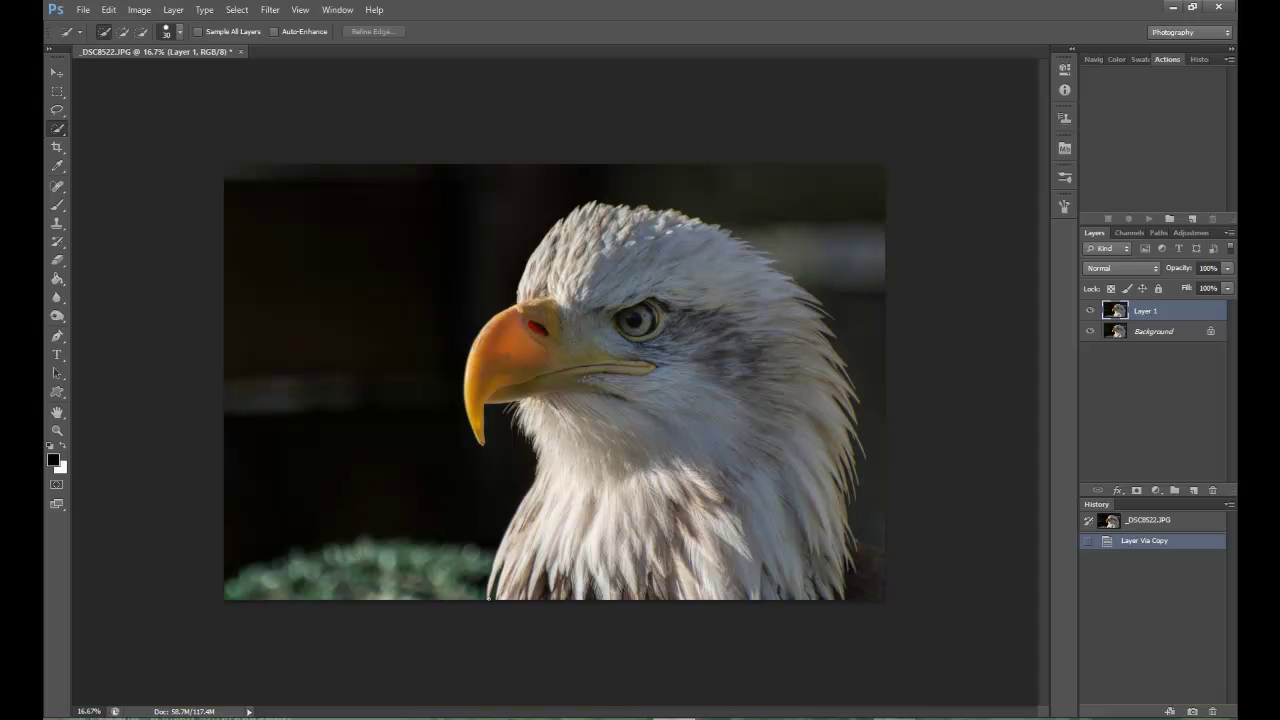
{"action": "mouse_move", "coordinate": [493, 580]}
{"action": "left_mouse_down"}
{"action": "mouse_move", "coordinate": [546, 450]}
{"action": "mouse_move", "coordinate": [518, 398]}
{"action": "mouse_move", "coordinate": [488, 394]}
{"action": "mouse_move", "coordinate": [474, 422]}
{"action": "mouse_move", "coordinate": [480, 378]}
{"action": "mouse_move", "coordinate": [505, 325]}
{"action": "mouse_move", "coordinate": [530, 318]}
{"action": "mouse_move", "coordinate": [542, 250]}
{"action": "mouse_move", "coordinate": [574, 216]}
{"action": "left_mouse_up"}
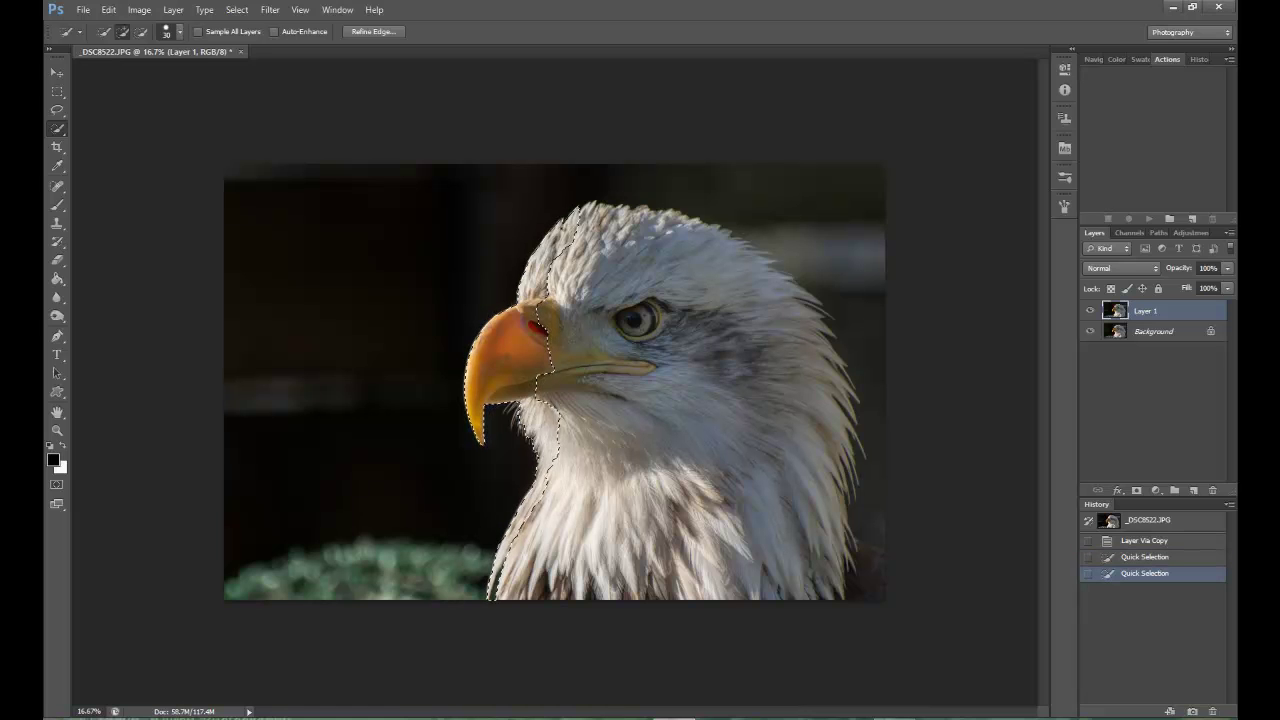
{"action": "mouse_move", "coordinate": [590, 216]}
{"action": "left_mouse_down"}
{"action": "mouse_move", "coordinate": [644, 214]}
{"action": "mouse_move", "coordinate": [744, 245]}
{"action": "mouse_move", "coordinate": [720, 282]}
{"action": "mouse_move", "coordinate": [770, 276]}
{"action": "mouse_move", "coordinate": [802, 292]}
{"action": "mouse_move", "coordinate": [840, 380]}
{"action": "left_mouse_up"}
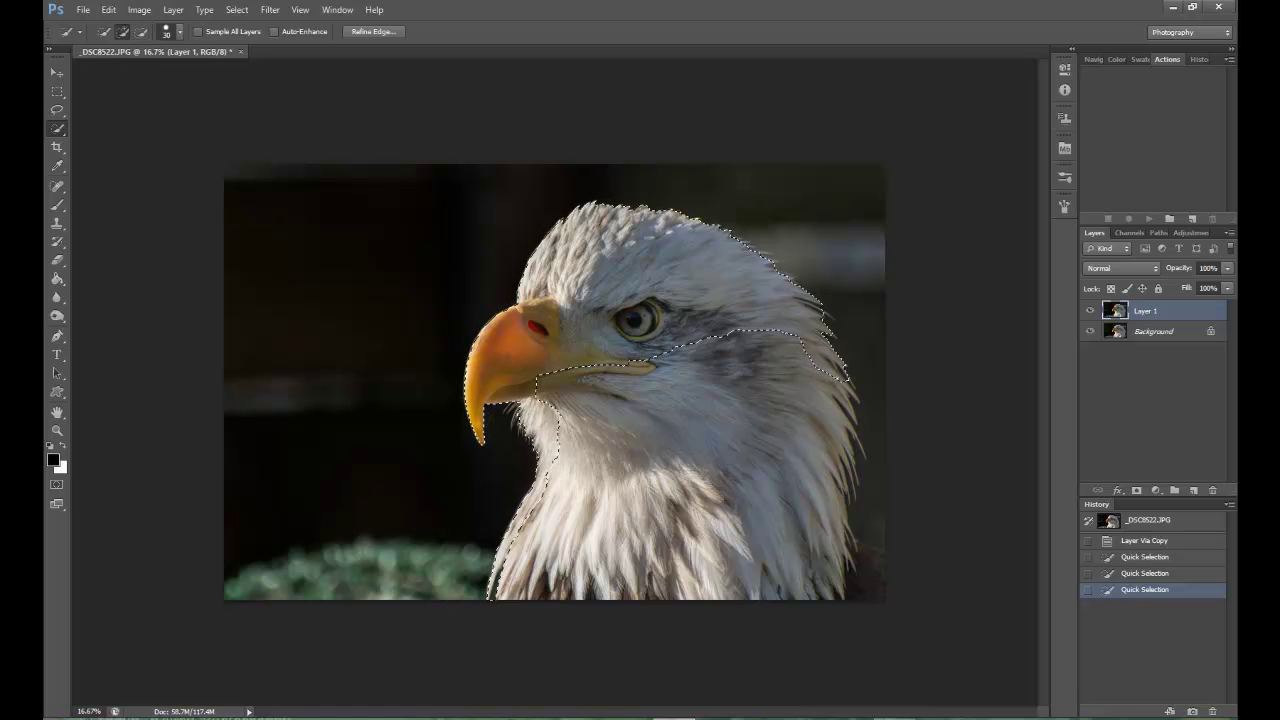
{"action": "left_click_drag", "start_coordinate": [730, 362], "coordinate": [740, 365]}
{"action": "left_click_drag", "start_coordinate": [790, 395], "coordinate": [830, 420]}
{"action": "left_click_drag", "start_coordinate": [790, 393], "coordinate": [722, 374]}
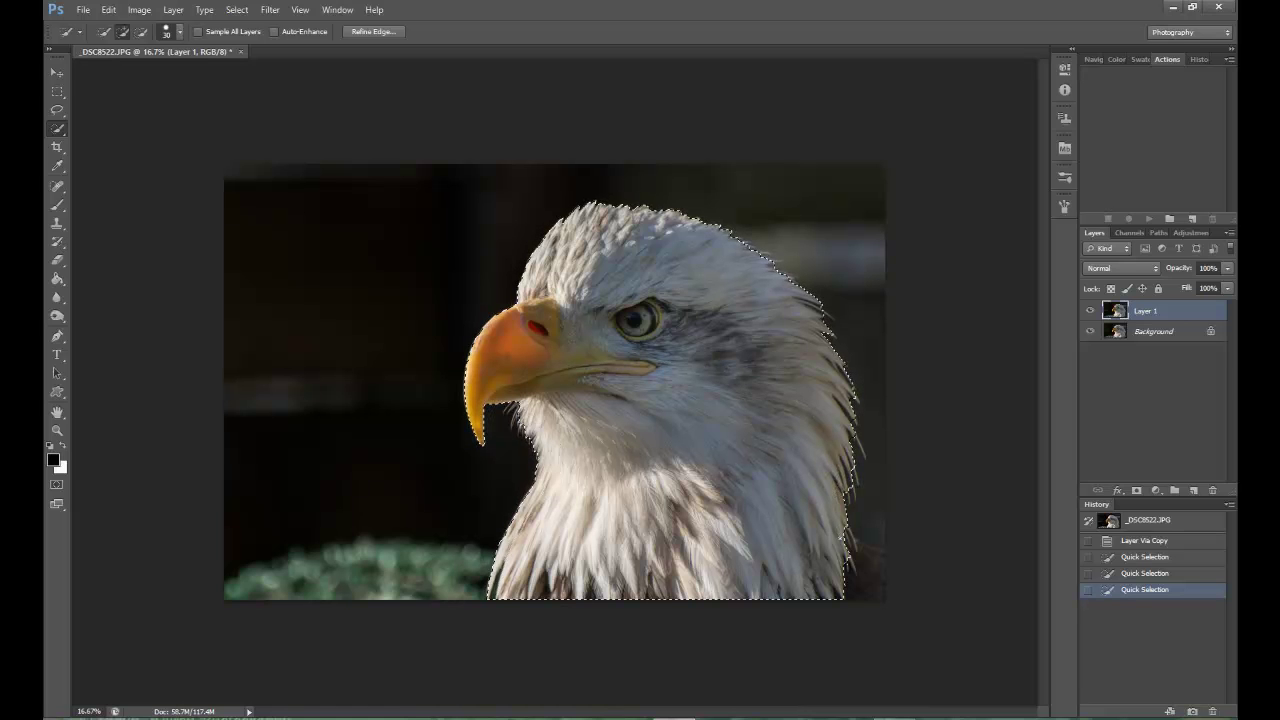
{"action": "left_click_drag", "start_coordinate": [849, 551], "coordinate": [868, 555]}
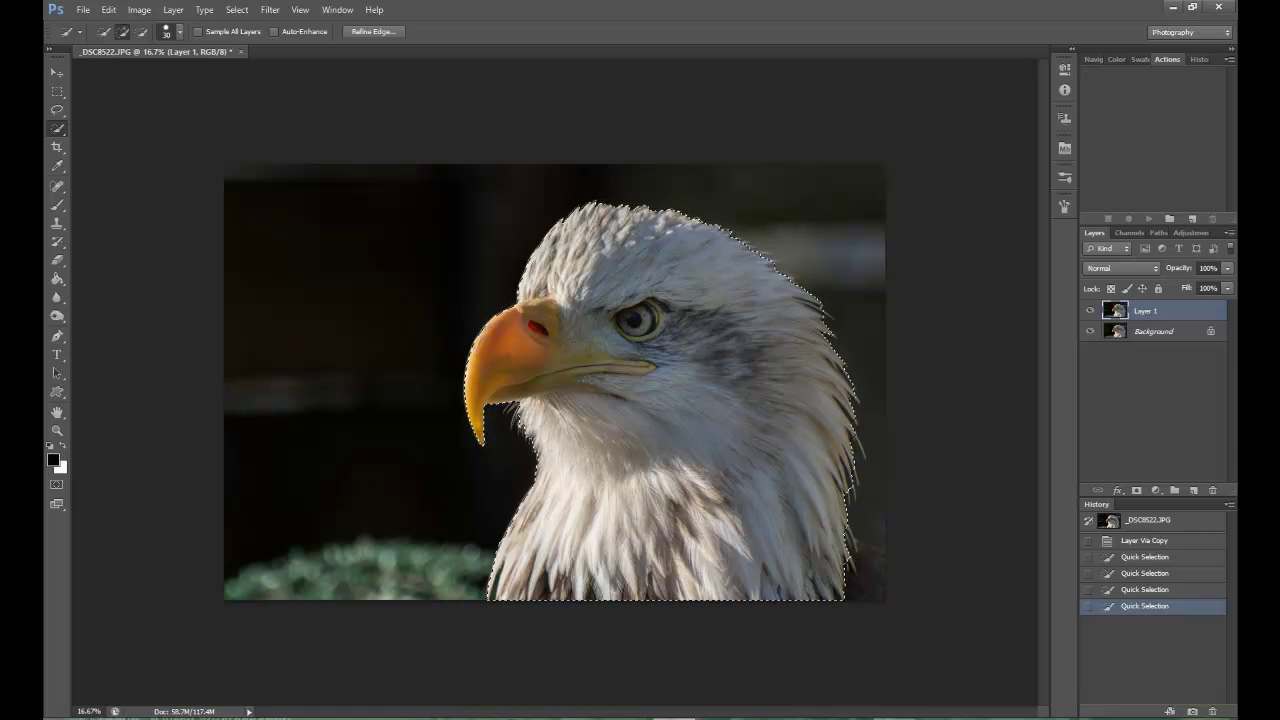
Refine the eagle selection's edge with Smart Radius enabled and the edge detection radius set to 250 px
{"action": "left_click", "coordinate": [375, 32]}
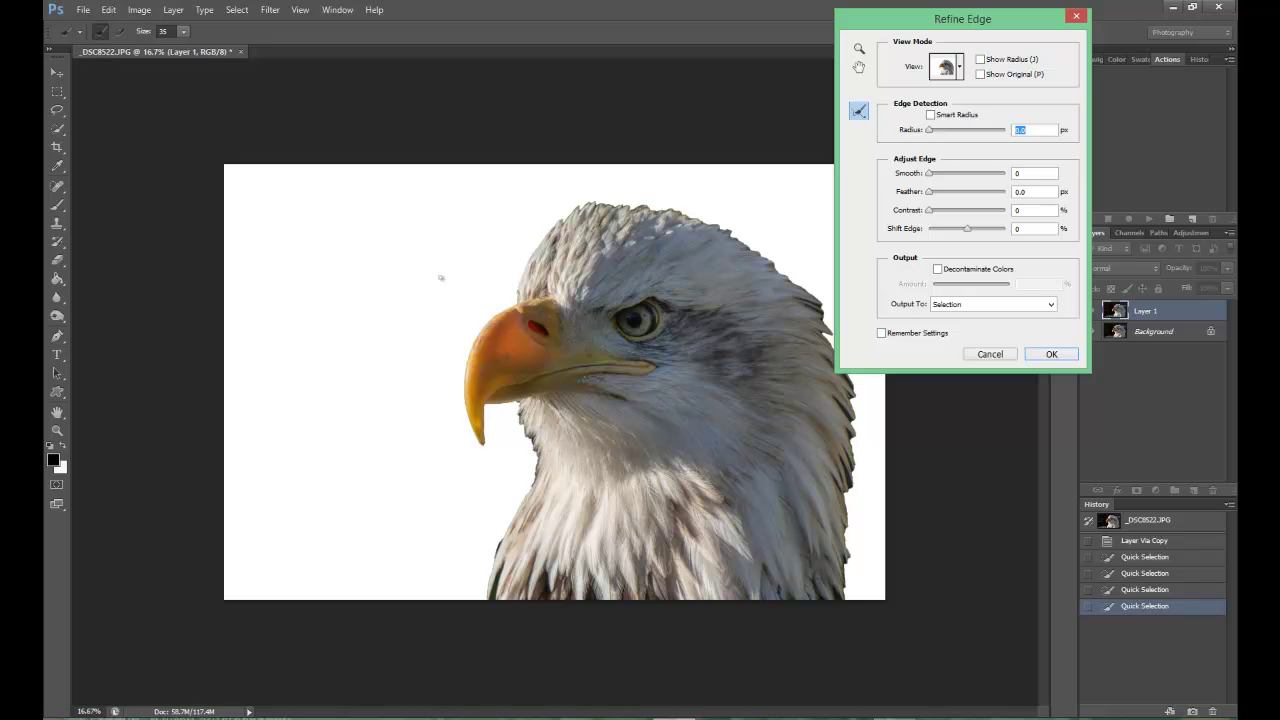
{"action": "left_click", "coordinate": [932, 116]}
{"action": "left_click_drag", "start_coordinate": [932, 136], "coordinate": [1019, 137]}
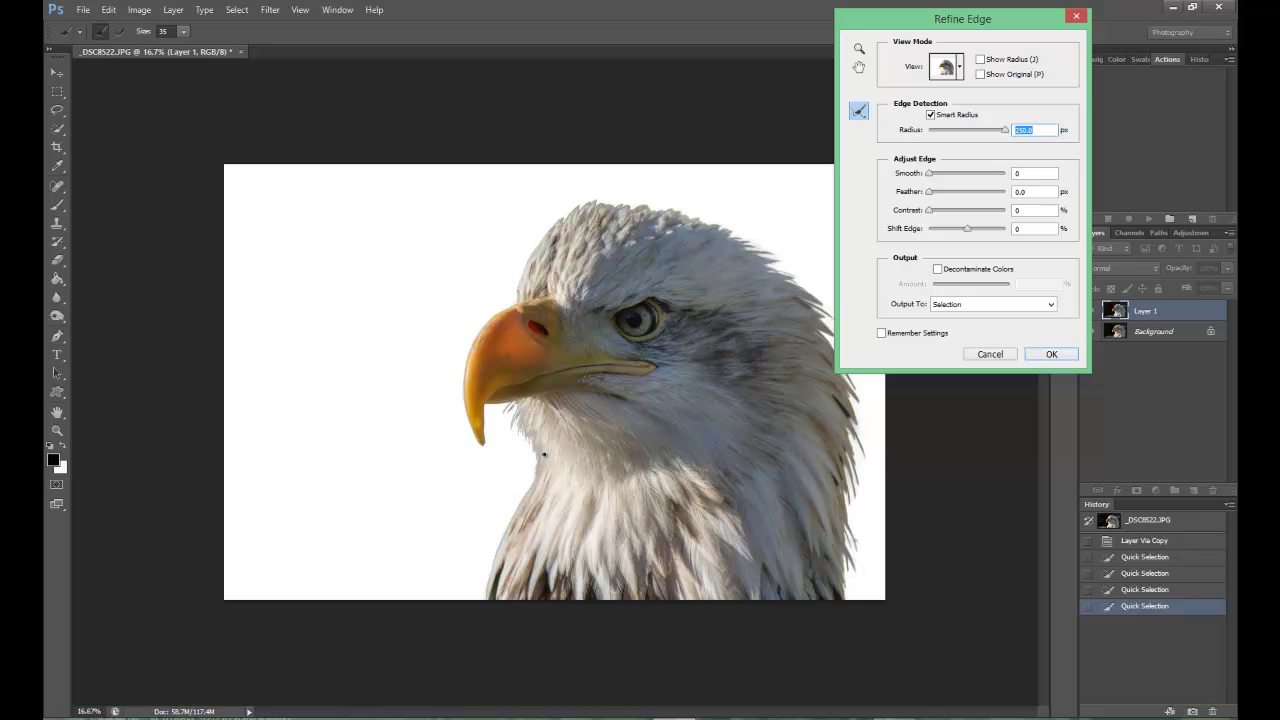
{"action": "left_click", "coordinate": [1052, 356]}
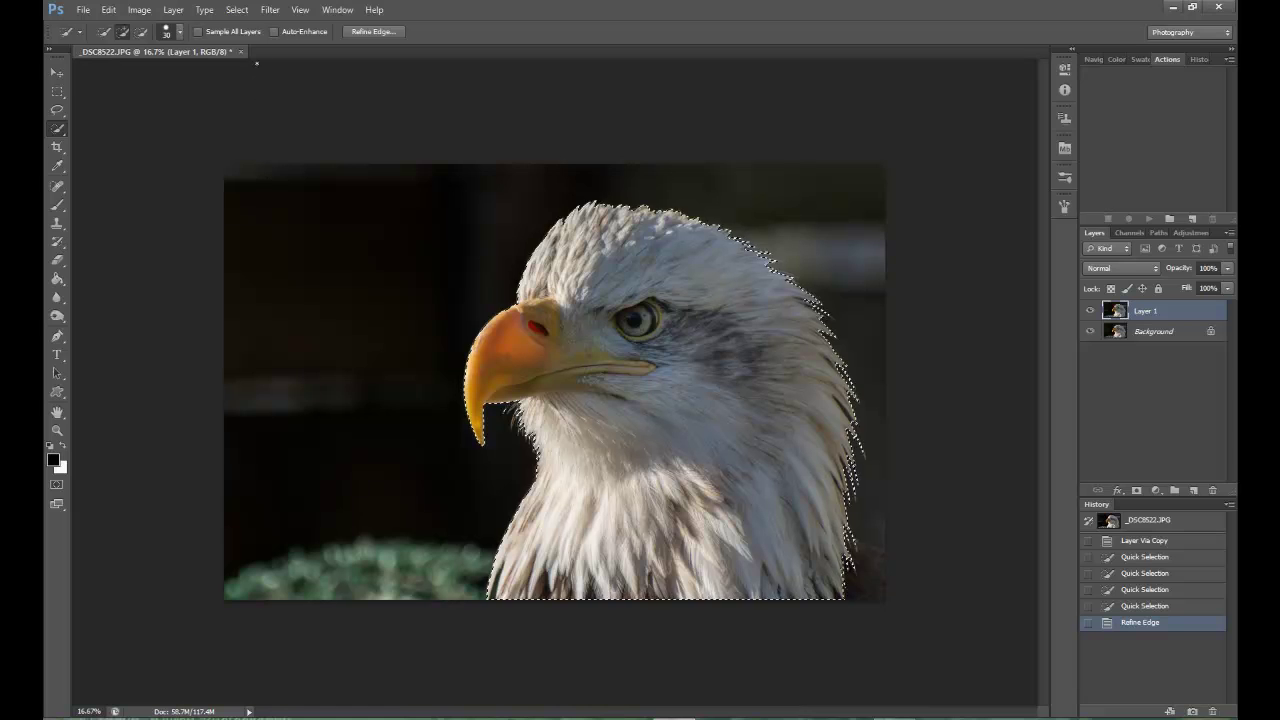
Paint everything outside the eagle solid black with the Brush through the inverted selection, and clear the selection
{"action": "left_click", "coordinate": [244, 12]}
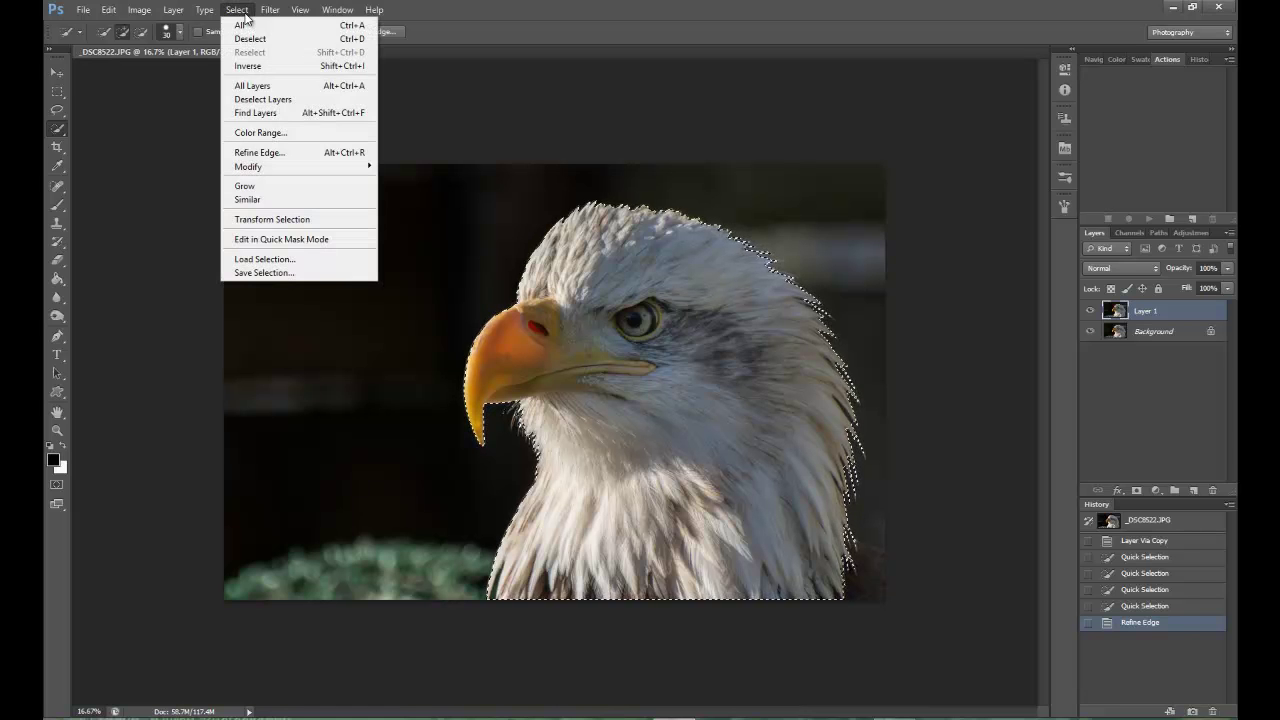
{"action": "left_click", "coordinate": [250, 67]}
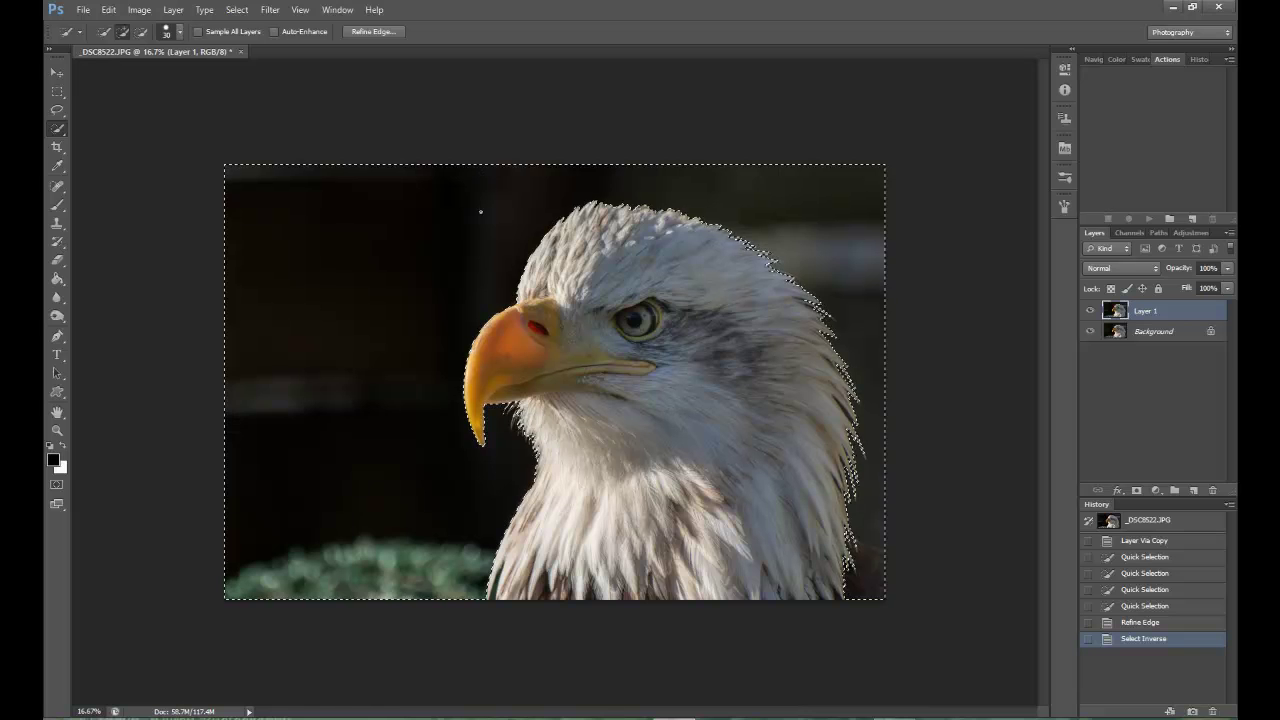
{"action": "left_click", "coordinate": [59, 205]}
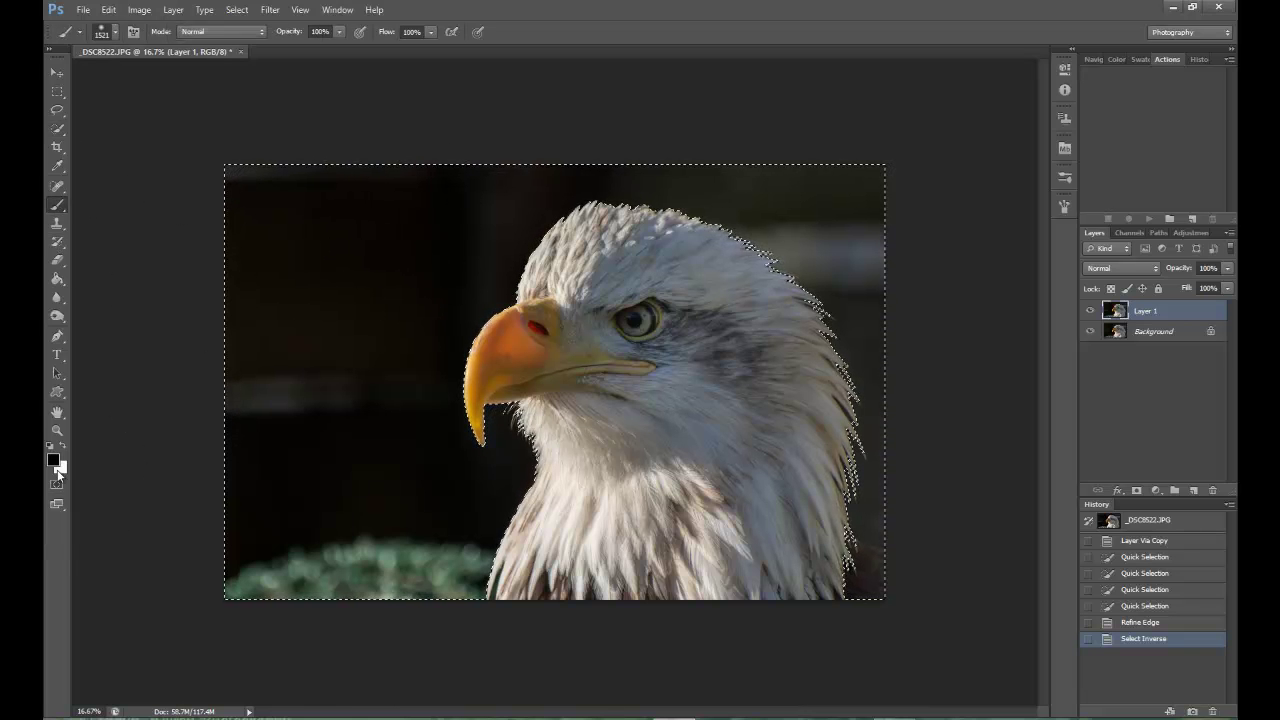
{"action": "mouse_move", "coordinate": [632, 258]}
{"action": "left_mouse_down"}
{"action": "mouse_move", "coordinate": [557, 257]}
{"action": "mouse_move", "coordinate": [681, 340]}
{"action": "mouse_move", "coordinate": [795, 590]}
{"action": "mouse_move", "coordinate": [866, 502]}
{"action": "mouse_move", "coordinate": [457, 509]}
{"action": "mouse_move", "coordinate": [349, 663]}
{"action": "mouse_move", "coordinate": [306, 329]}
{"action": "mouse_move", "coordinate": [250, 650]}
{"action": "mouse_move", "coordinate": [366, 243]}
{"action": "mouse_move", "coordinate": [214, 166]}
{"action": "mouse_move", "coordinate": [829, 286]}
{"action": "mouse_move", "coordinate": [849, 520]}
{"action": "mouse_move", "coordinate": [906, 203]}
{"action": "mouse_move", "coordinate": [414, 517]}
{"action": "mouse_move", "coordinate": [800, 680]}
{"action": "mouse_move", "coordinate": [512, 272]}
{"action": "mouse_move", "coordinate": [300, 571]}
{"action": "mouse_move", "coordinate": [300, 560]}
{"action": "left_mouse_up"}
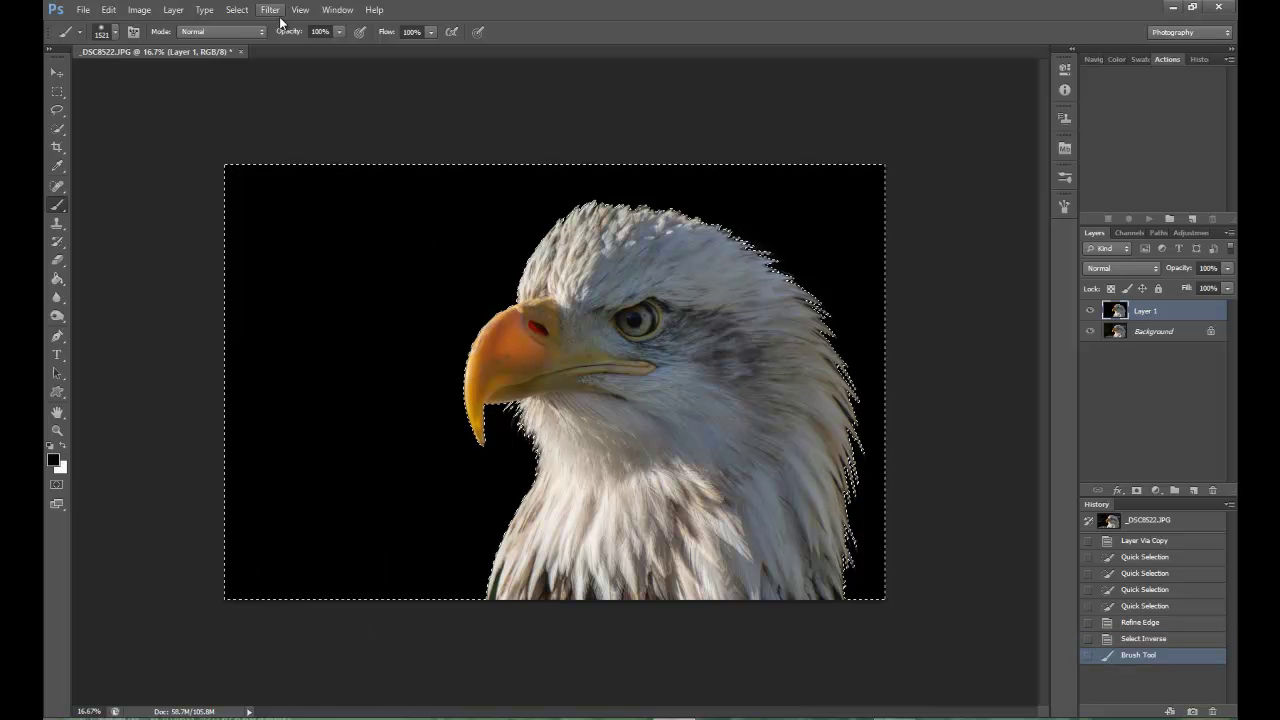
{"action": "left_click", "coordinate": [237, 10]}
{"action": "left_click", "coordinate": [250, 38]}
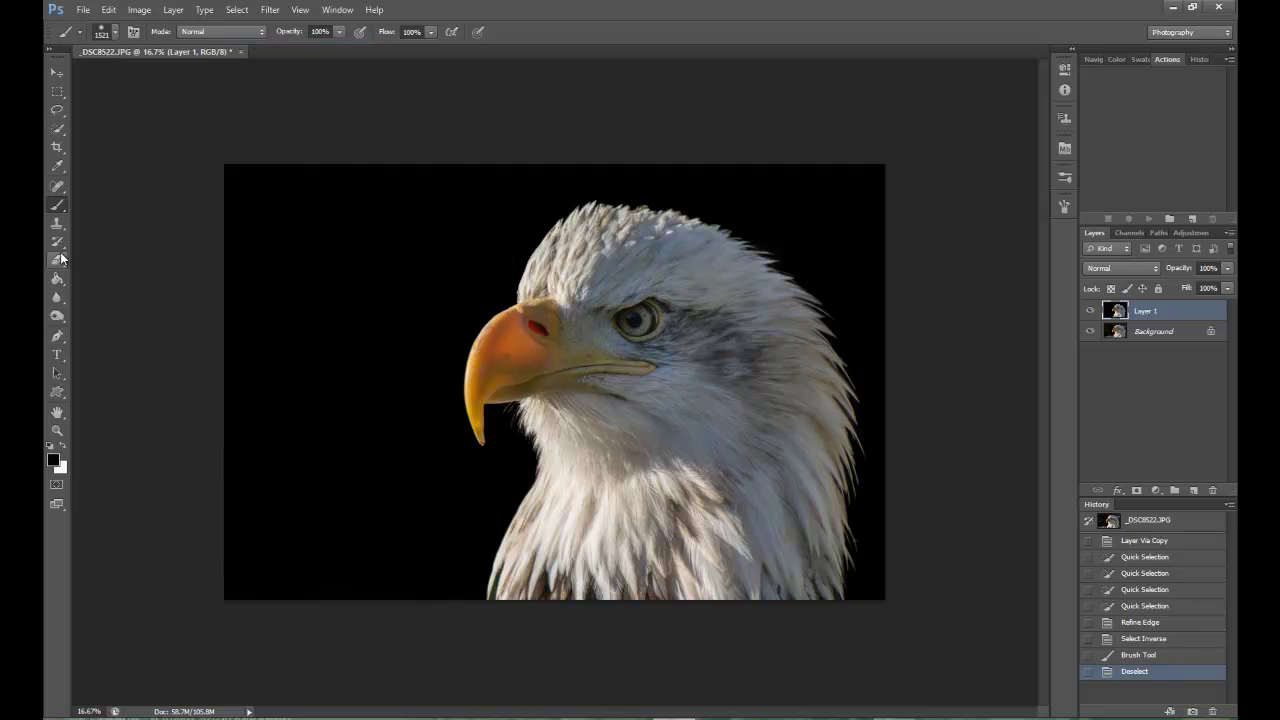
Darken the light fringe along the eagle's front chest and neck feathers with the Burn tool on Shadows at 12% exposure
{"action": "left_click", "coordinate": [60, 318]}
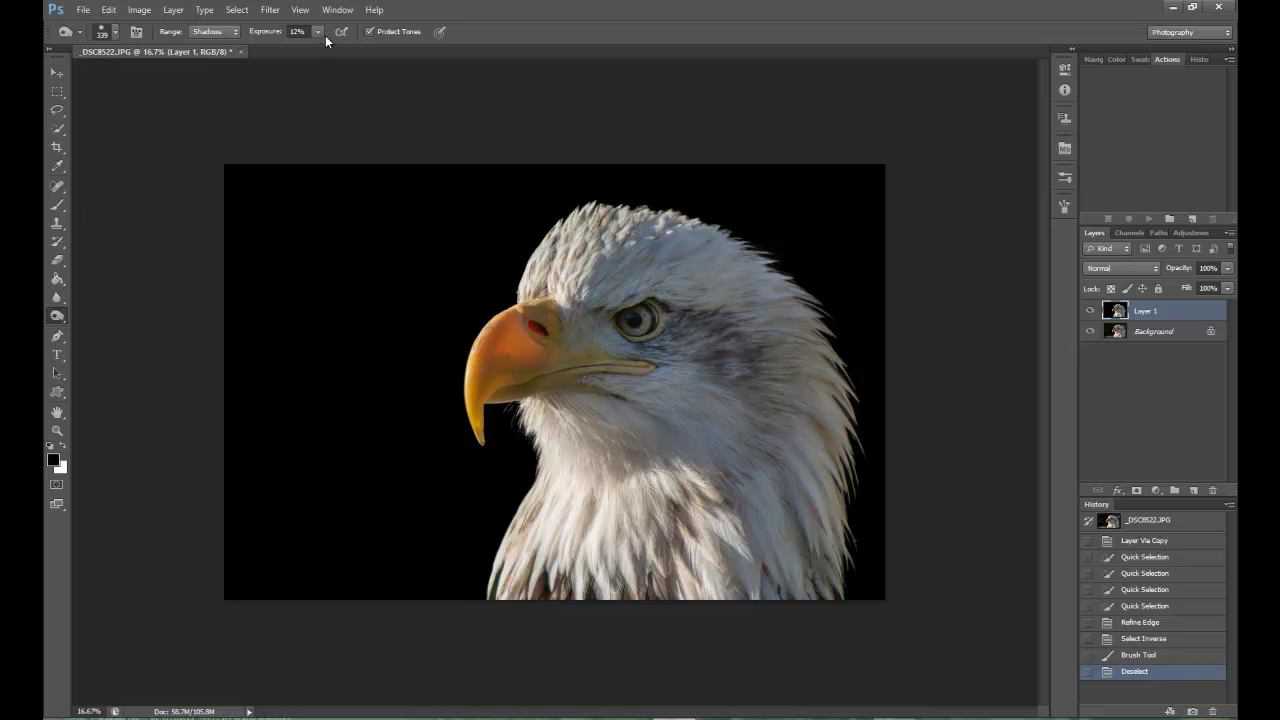
{"action": "left_click", "coordinate": [501, 575]}
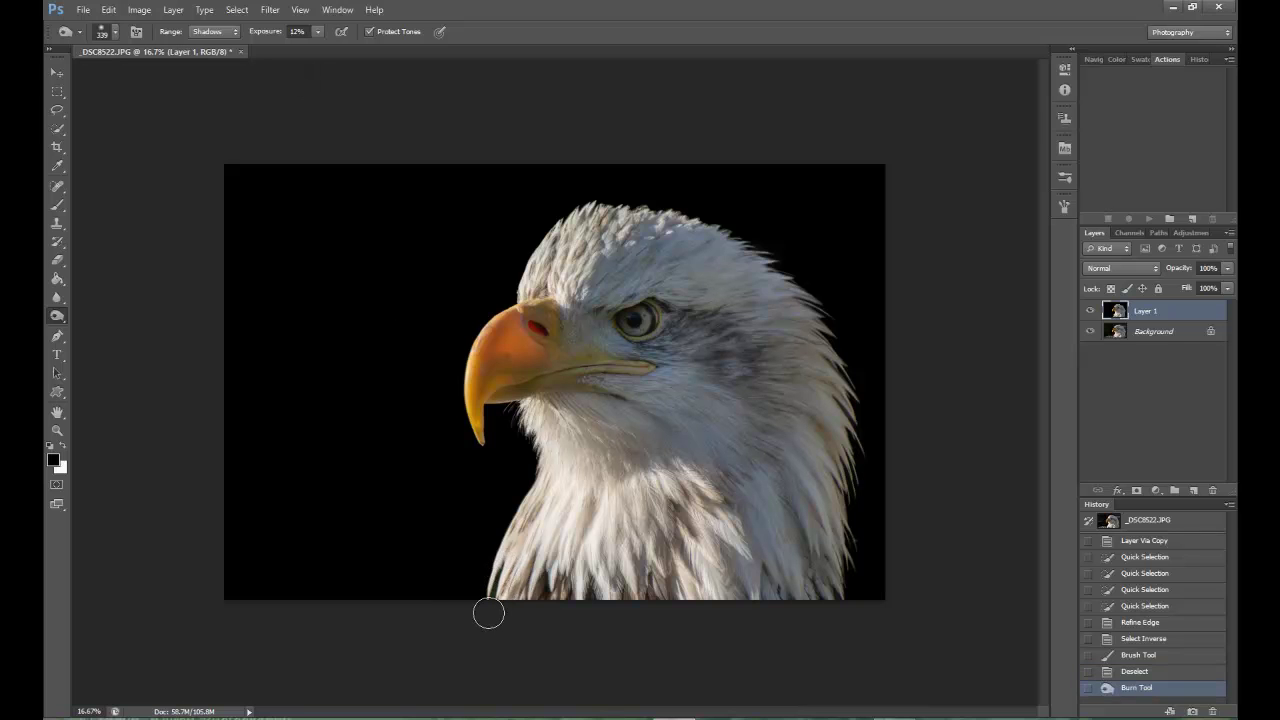
{"action": "left_click", "coordinate": [496, 586]}
{"action": "left_click", "coordinate": [506, 564]}
{"action": "left_click", "coordinate": [500, 580]}
{"action": "left_click", "coordinate": [507, 570]}
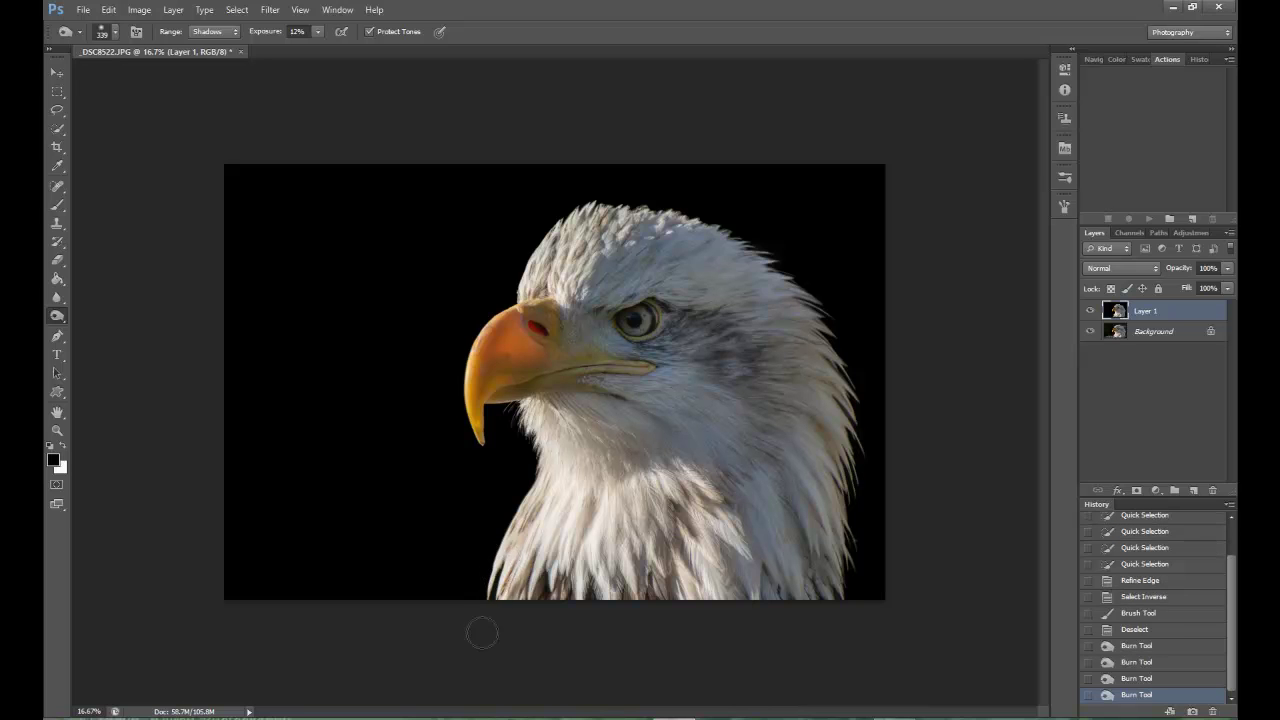
{"action": "left_click", "coordinate": [502, 583]}
{"action": "left_click", "coordinate": [536, 446]}
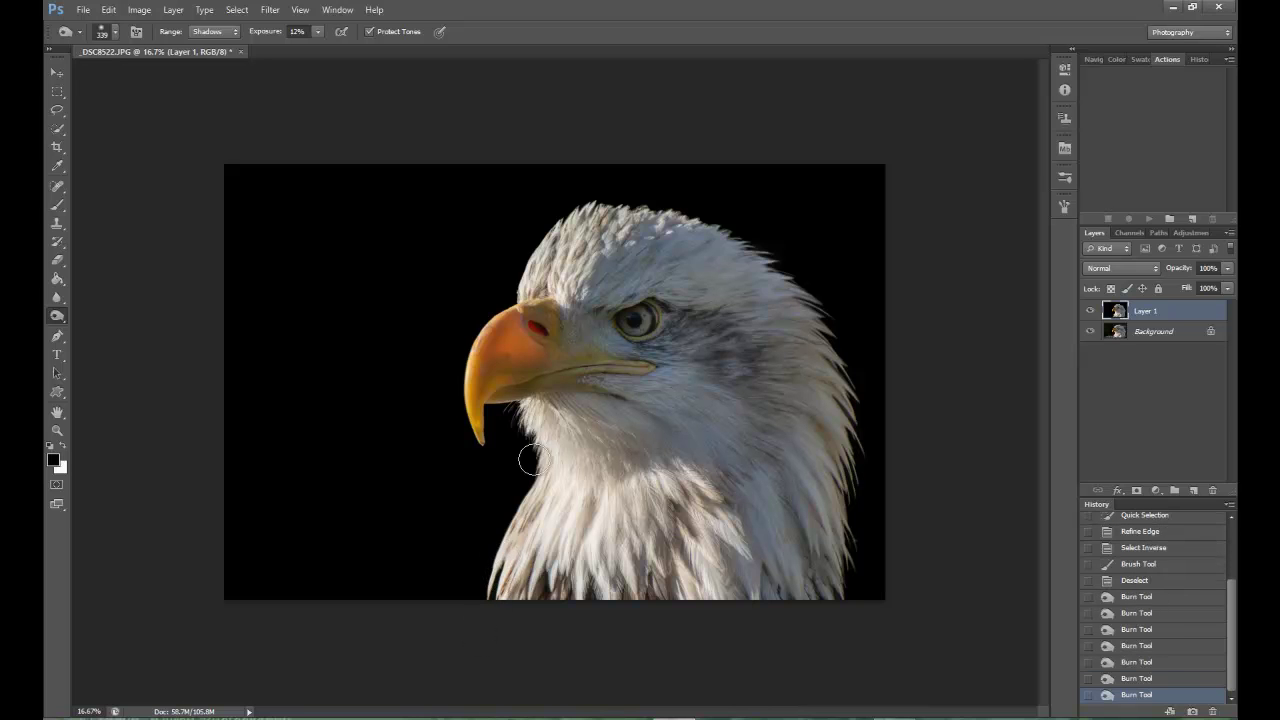
Burn the shadow fringe beneath the beak and along its tip and front edge
{"action": "left_click", "coordinate": [496, 405]}
{"action": "left_click", "coordinate": [498, 417]}
{"action": "left_click", "coordinate": [471, 479]}
{"action": "left_click", "coordinate": [458, 399]}
{"action": "left_click", "coordinate": [472, 333]}
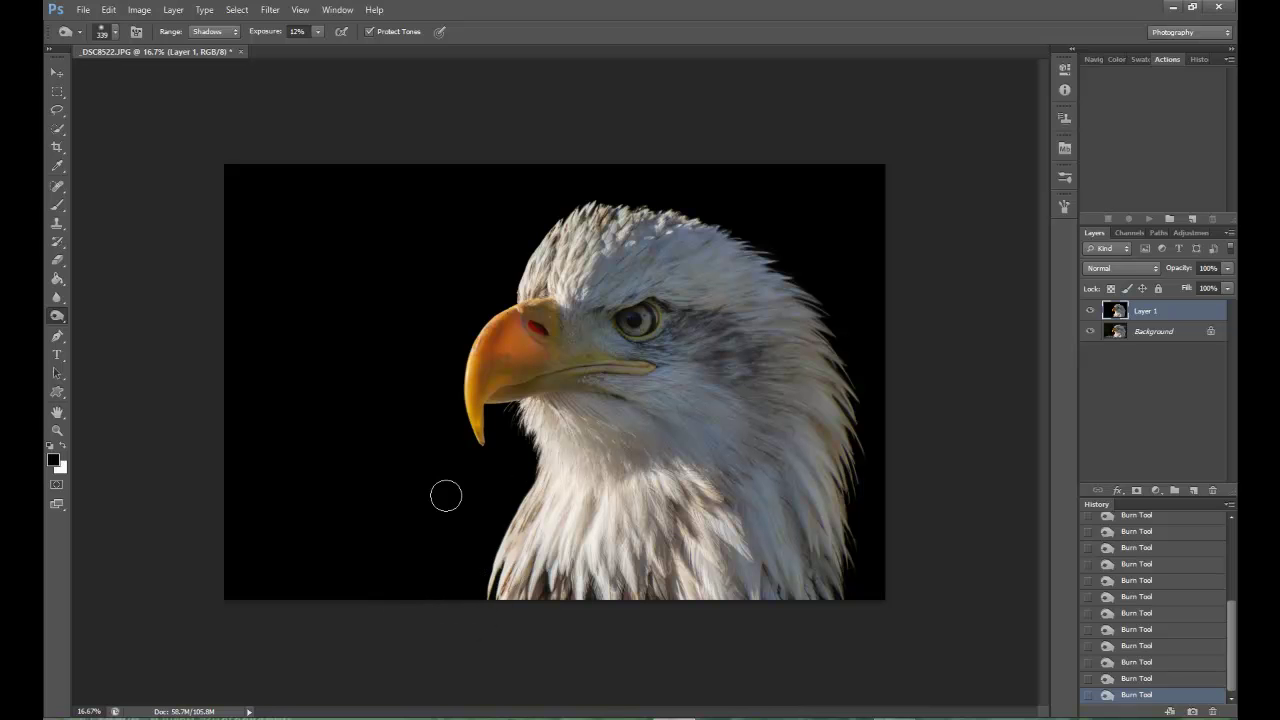
Flatten the image and compare the flattened result with the original photo using the history states
{"action": "right_click", "coordinate": [1189, 312]}
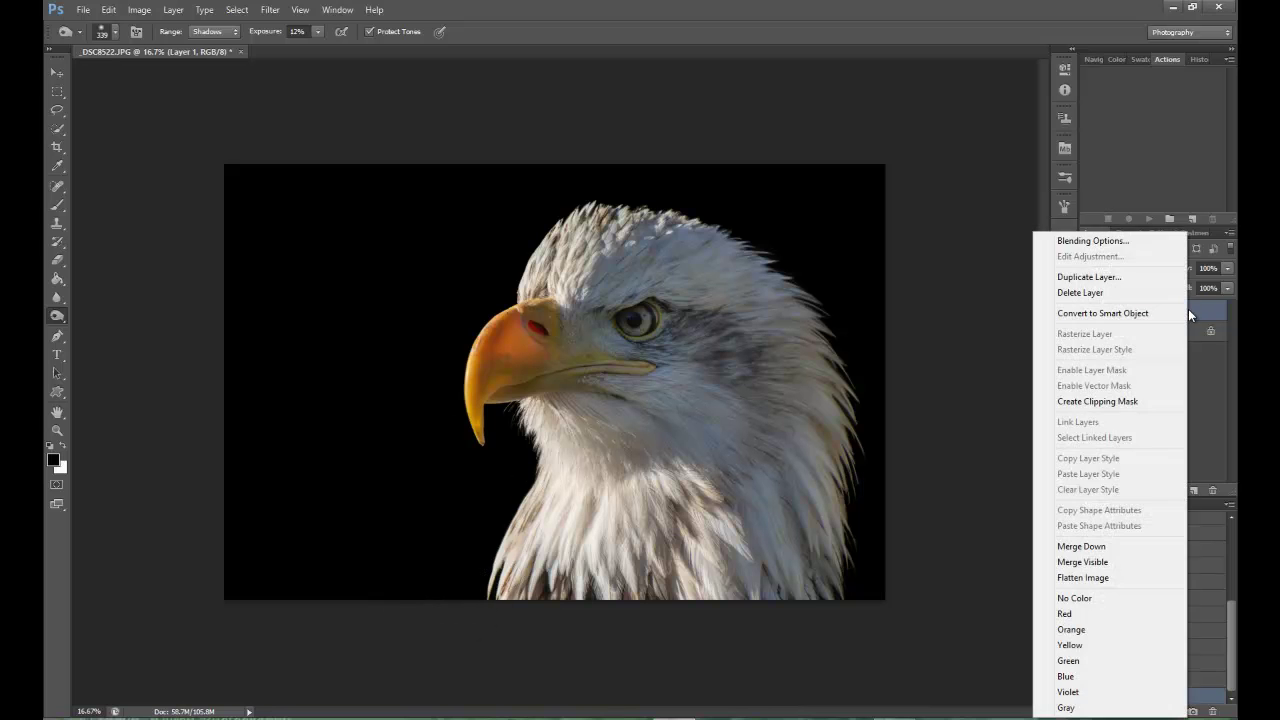
{"action": "left_click", "coordinate": [1084, 578]}
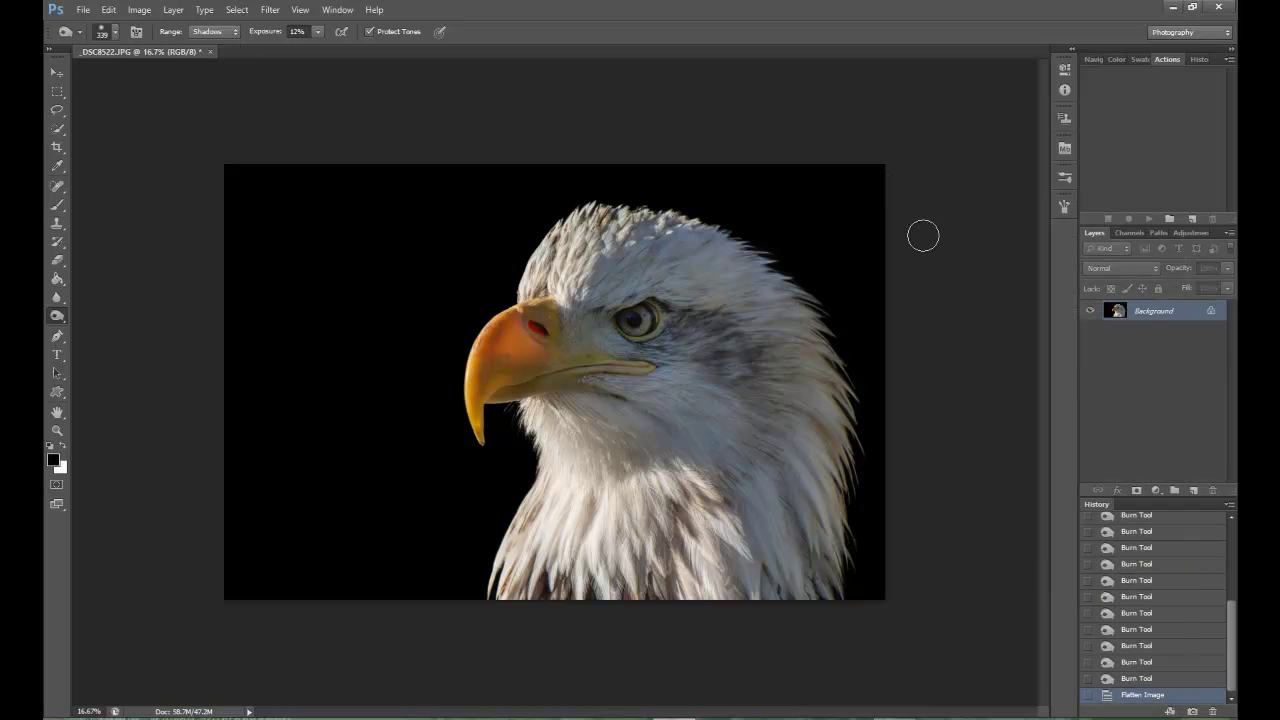
{"action": "mouse_move", "coordinate": [1233, 622]}
{"action": "left_mouse_down"}
{"action": "mouse_move", "coordinate": [1236, 533]}
{"action": "mouse_move", "coordinate": [1232, 645]}
{"action": "left_mouse_up"}
{"action": "left_click", "coordinate": [1196, 523]}
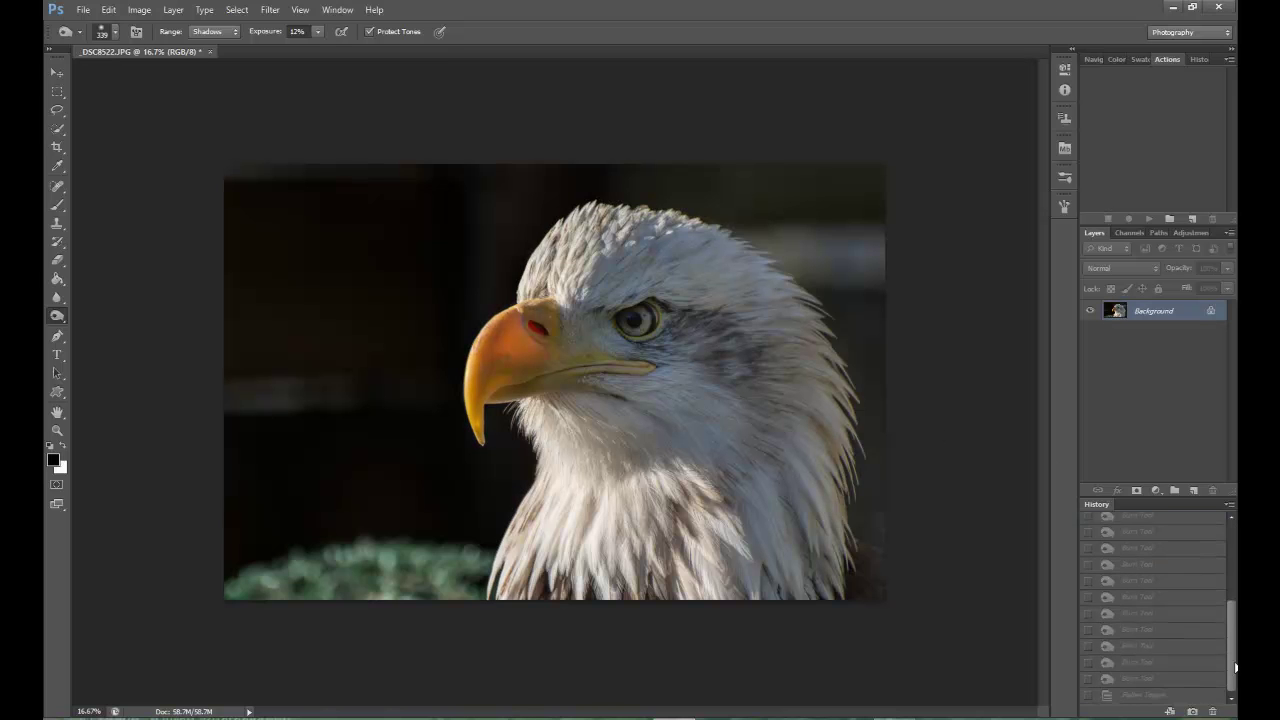
{"action": "left_click", "coordinate": [1146, 697]}
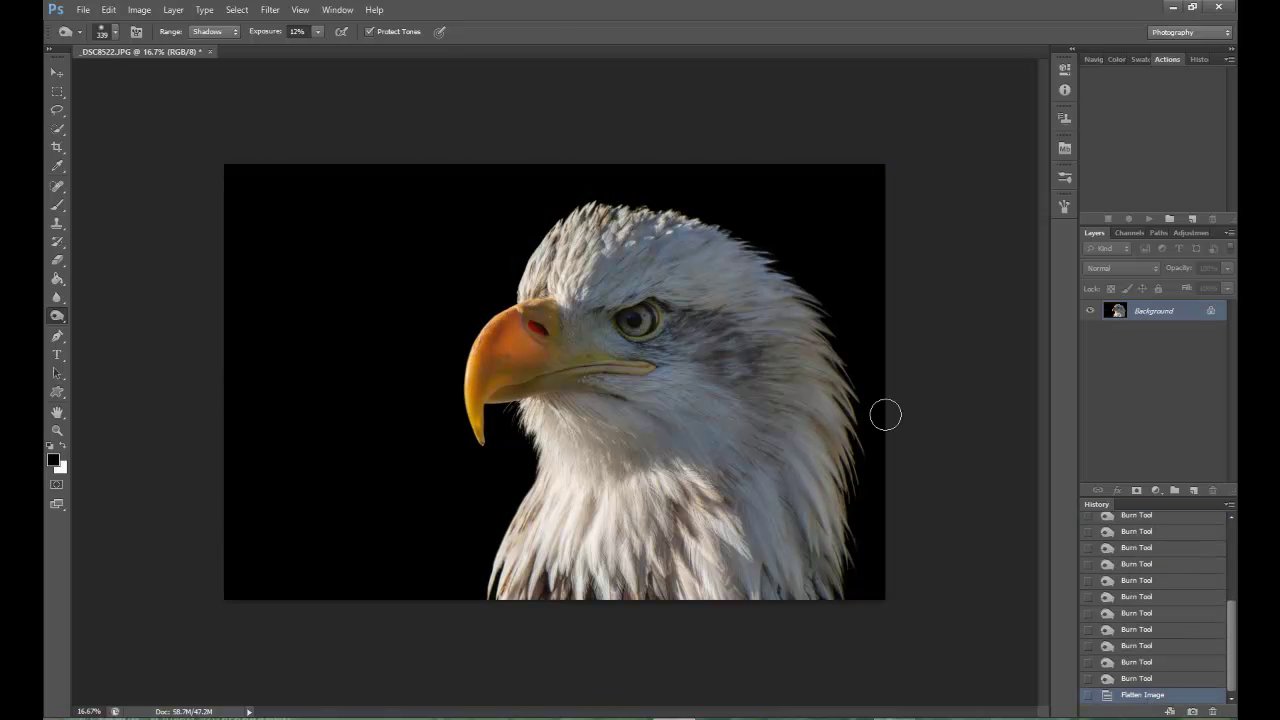